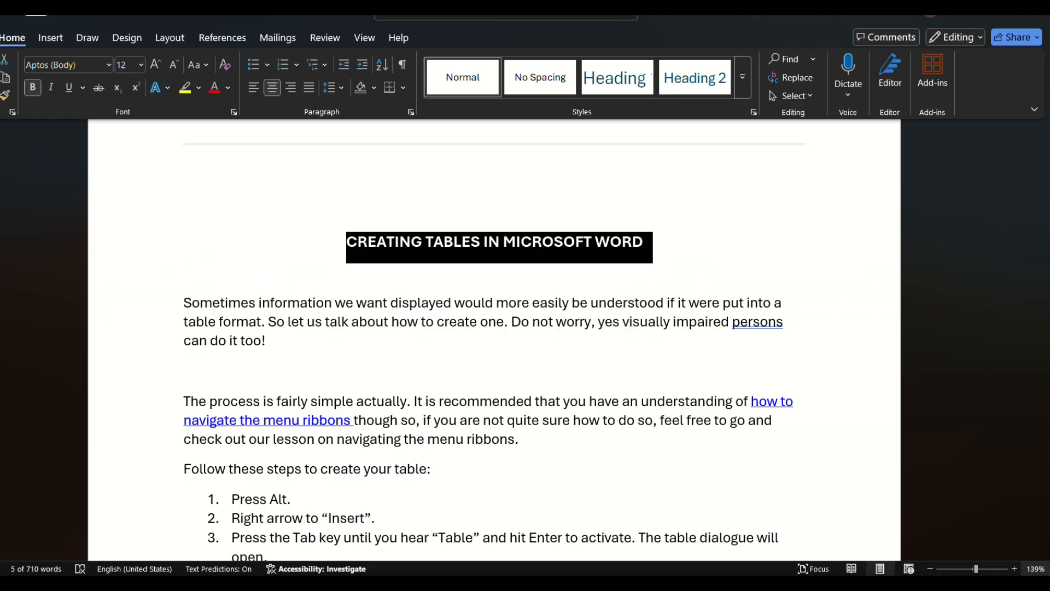
- Apply the Heading 1 style to the title CREATING TABLES IN MICROSOFT WORD and deselect it
key("ctrl+shift+s")
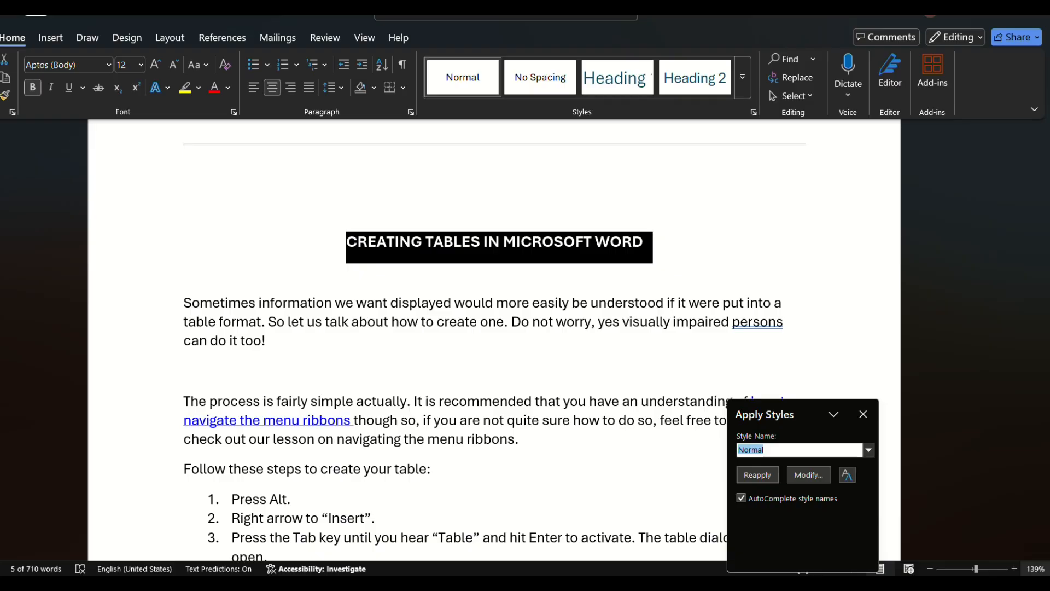
key("Down")
key("Down")
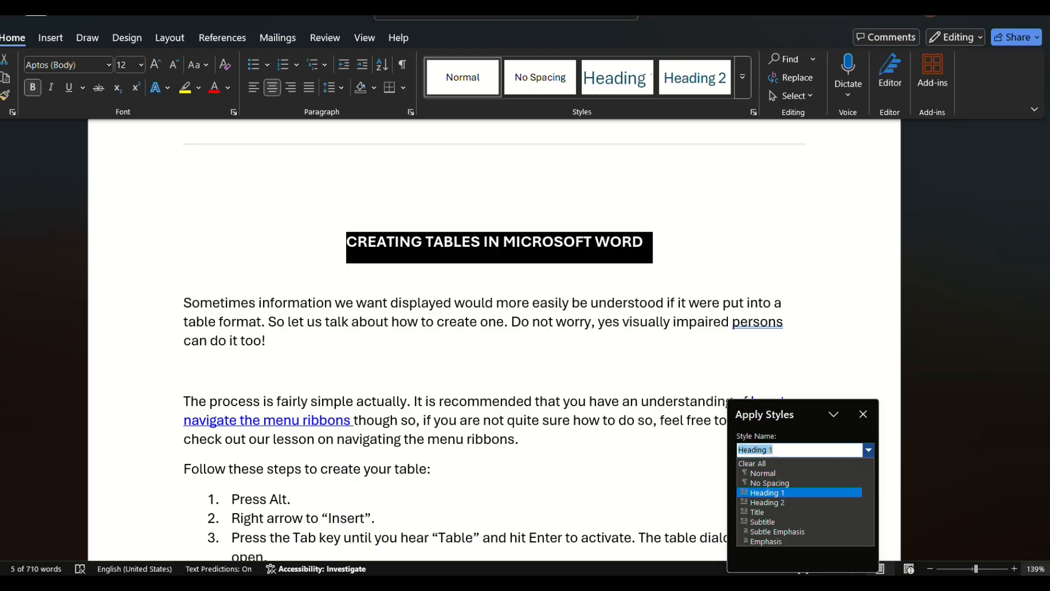
key("Tab")
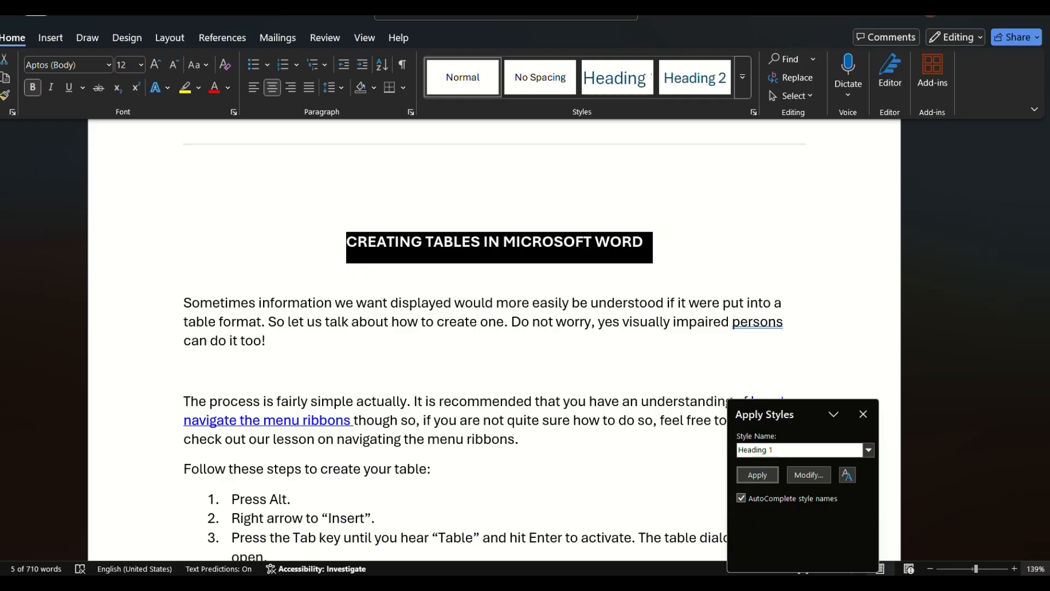
key("Tab")
key("shift+Tab")
key("Return")
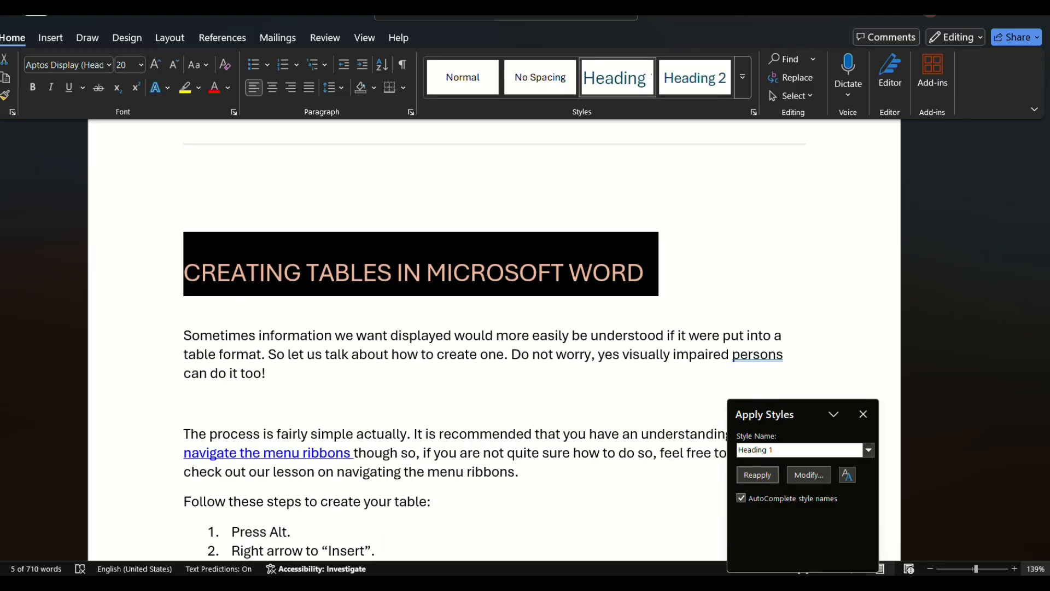
key("Left")
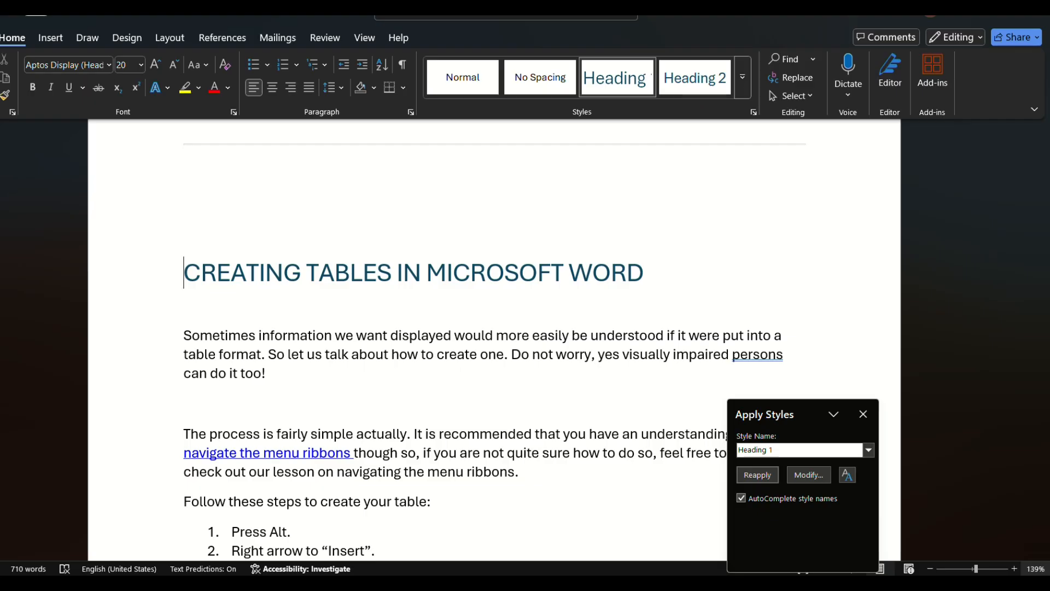
key("Down")
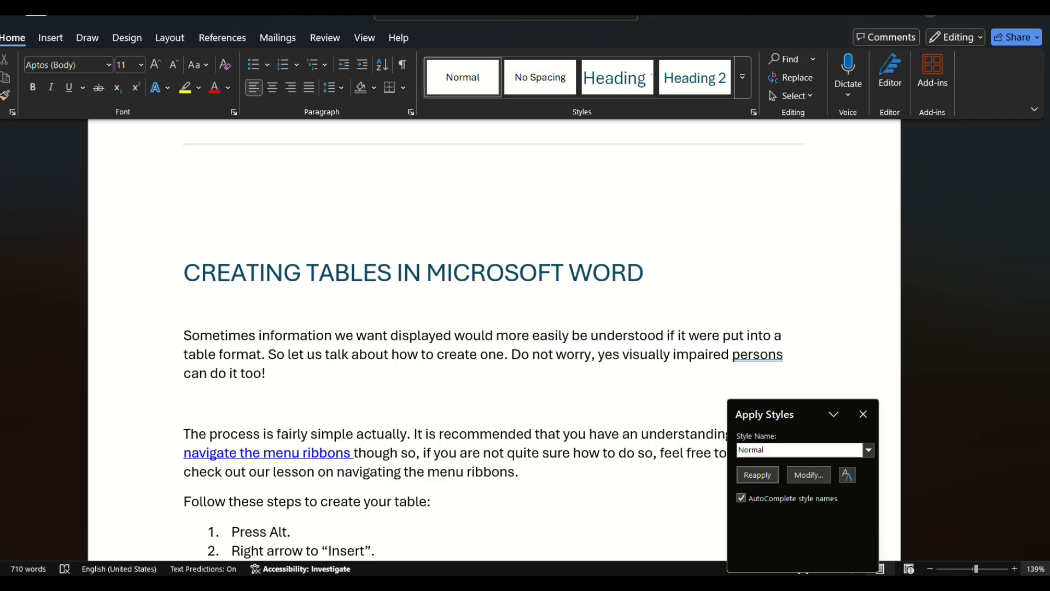
key("Up")
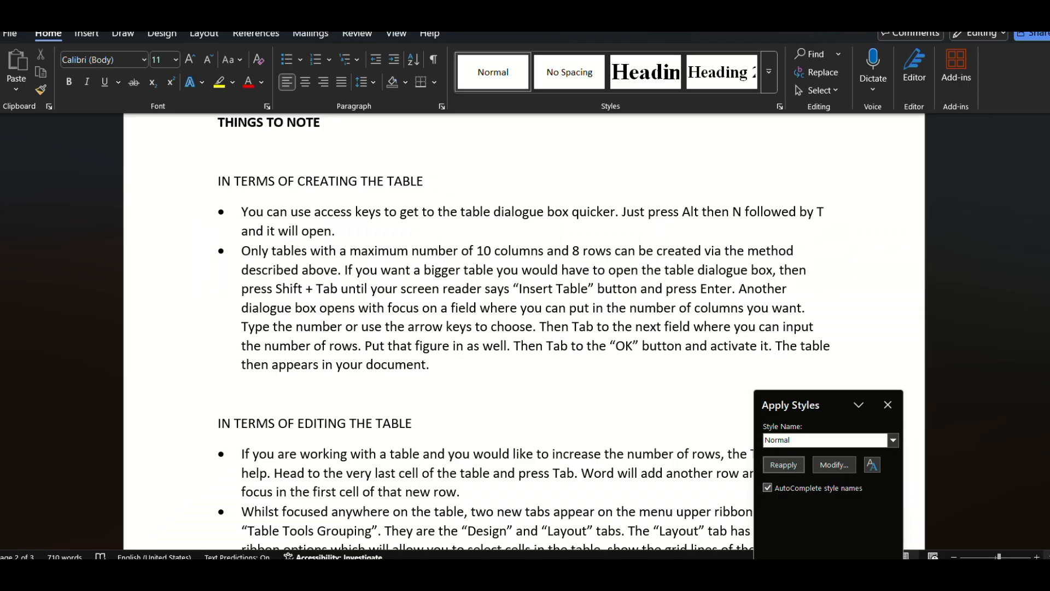
- Add a bookmark named "note" in the THINGS TO NOTE section
key("ctrl+shift+F5")
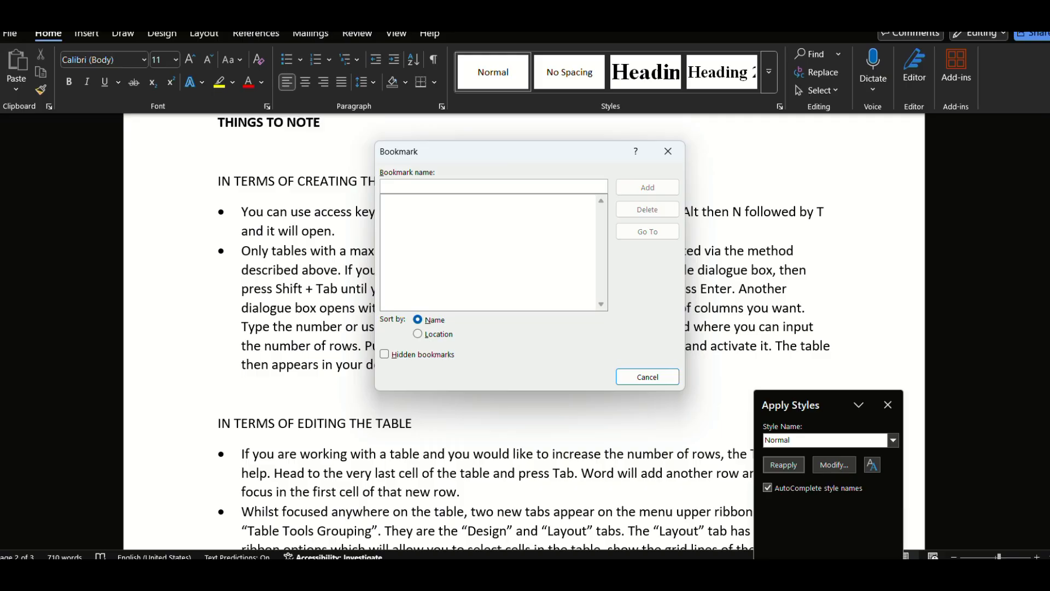
type("note")
key("shift+Home")
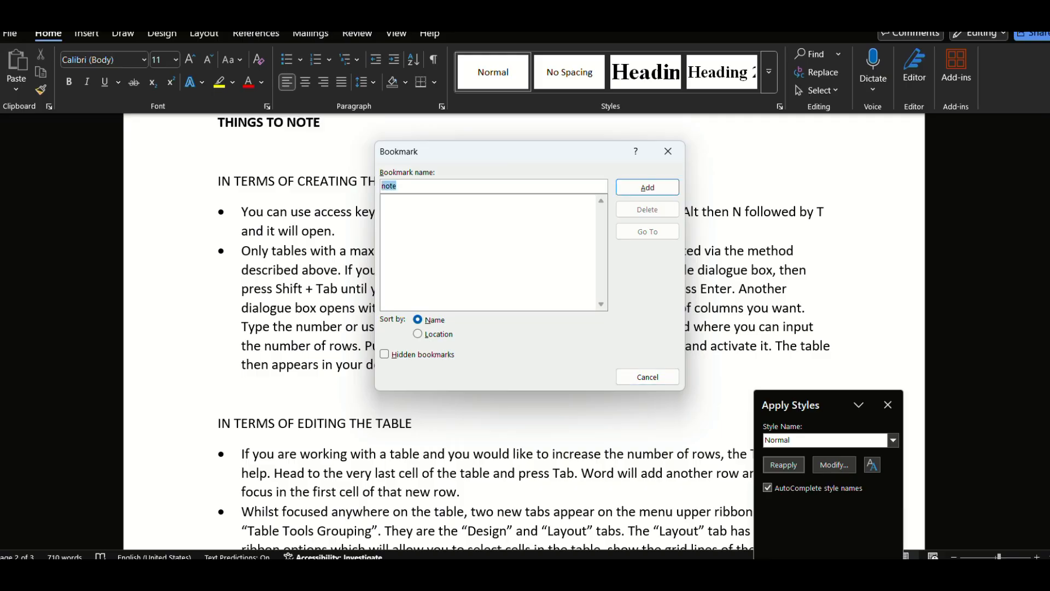
key("Return")
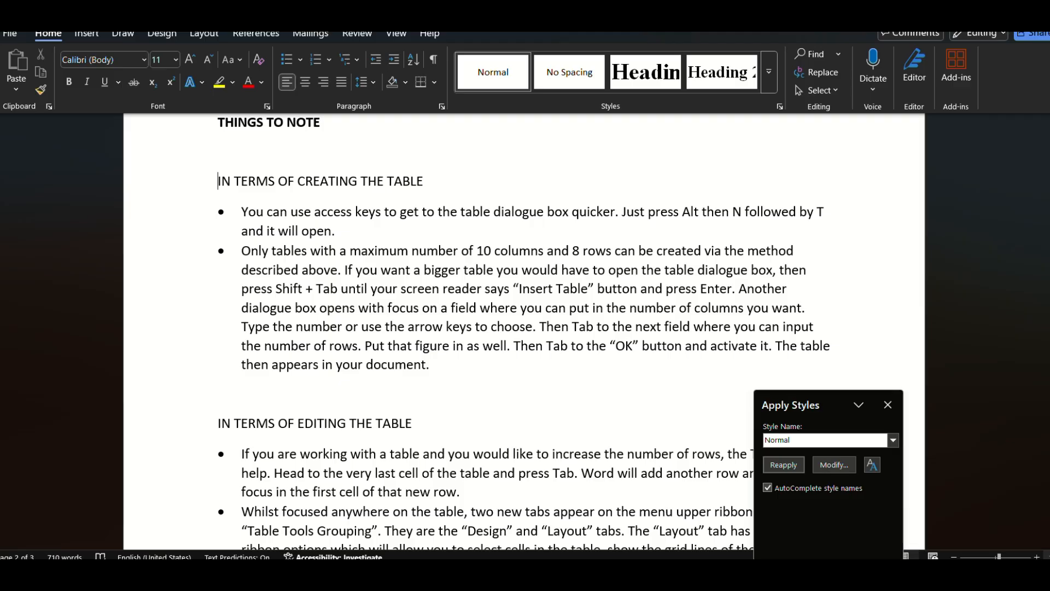
- Jump to the "note" bookmark in the document and close the bookmark list
left_click(218, 163)
left_click(217, 181)
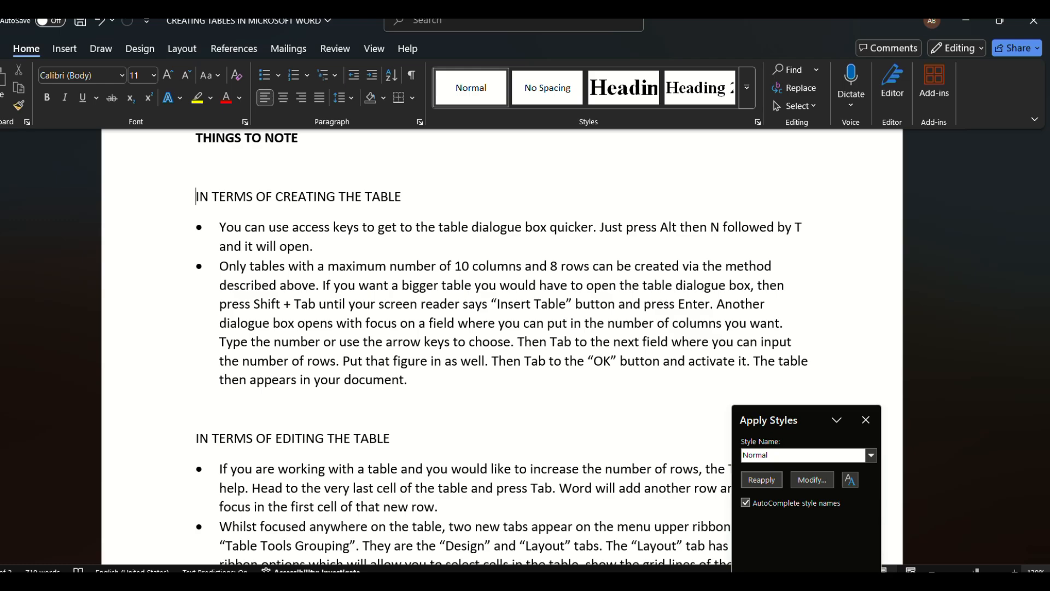
key("ctrl+shift+F5")
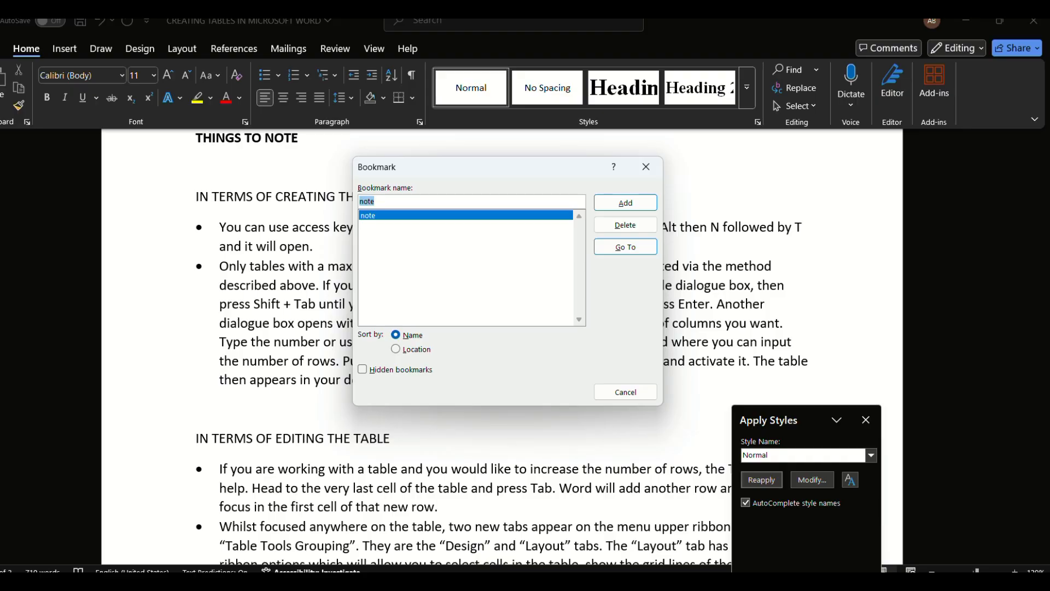
key("alt+g")
key("Escape")
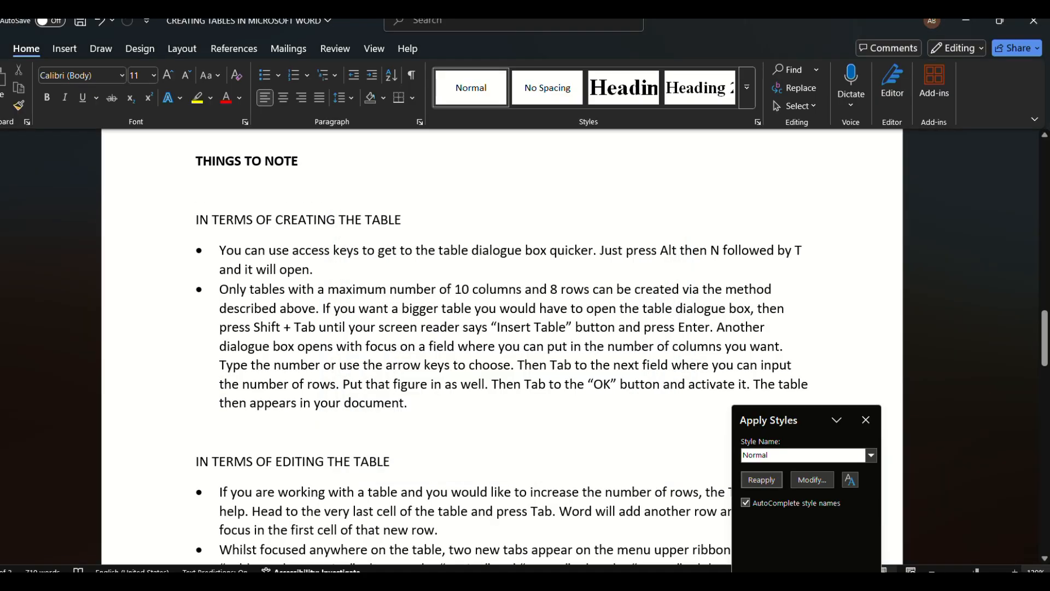
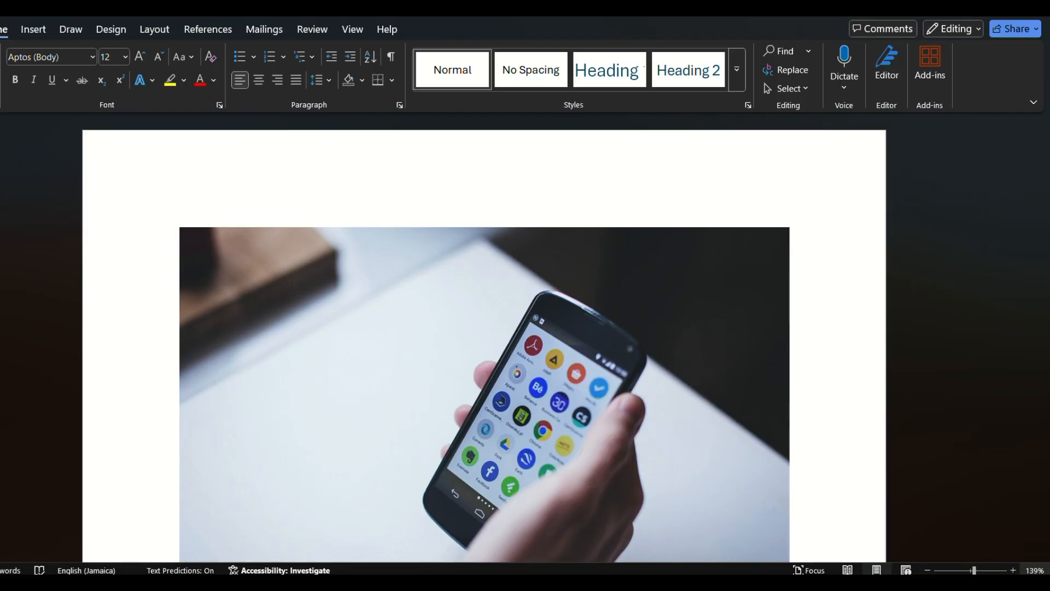
- Replace the alt text of the picture showing a hand holding a phone with "cell phone"
left_click(398, 449)
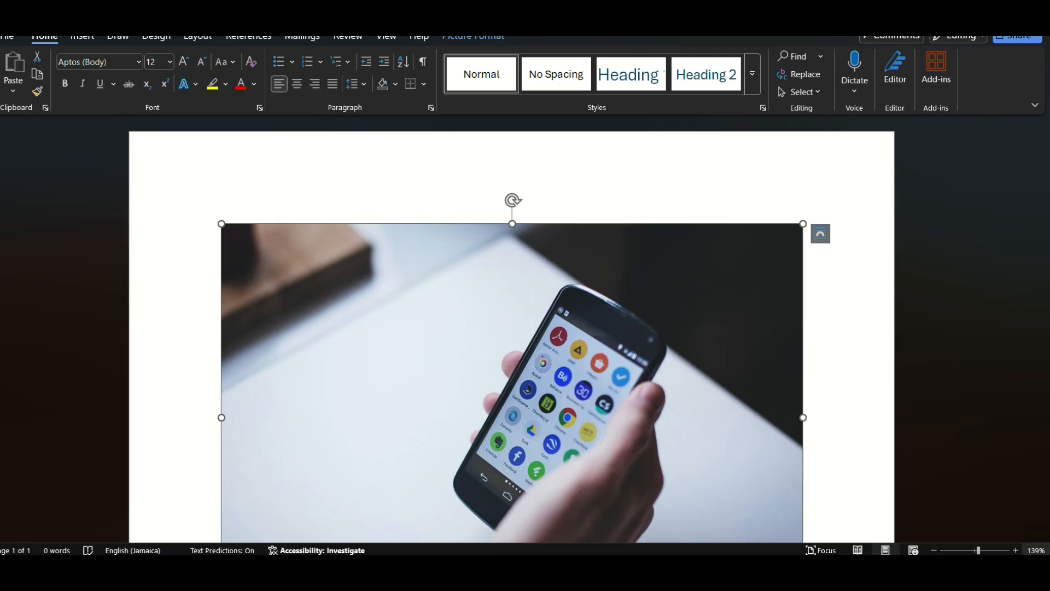
key("shift+F10")
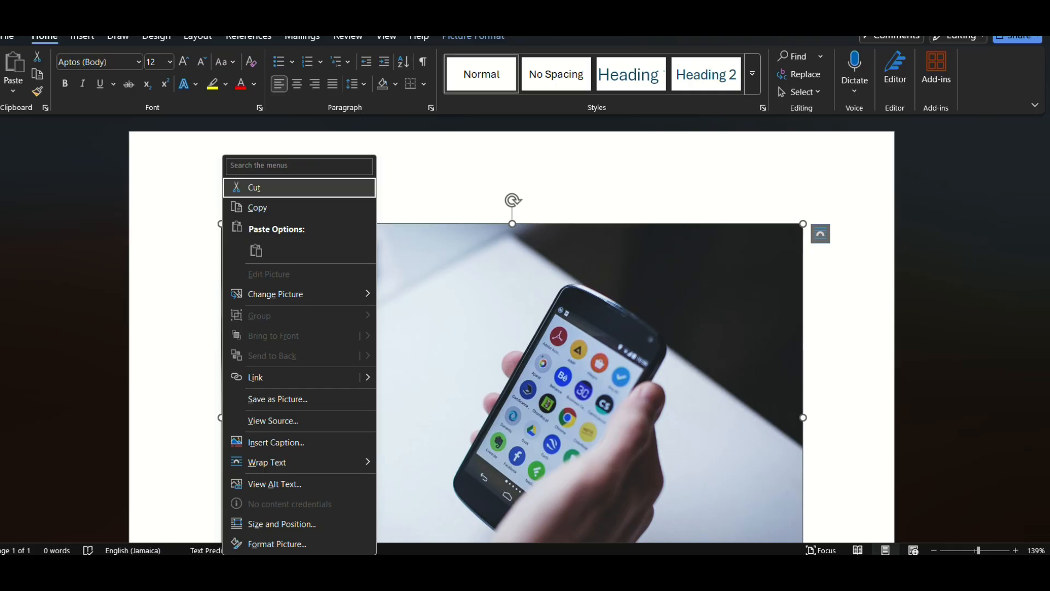
key("Down")
key("Down")
key("Down")
key("Down")
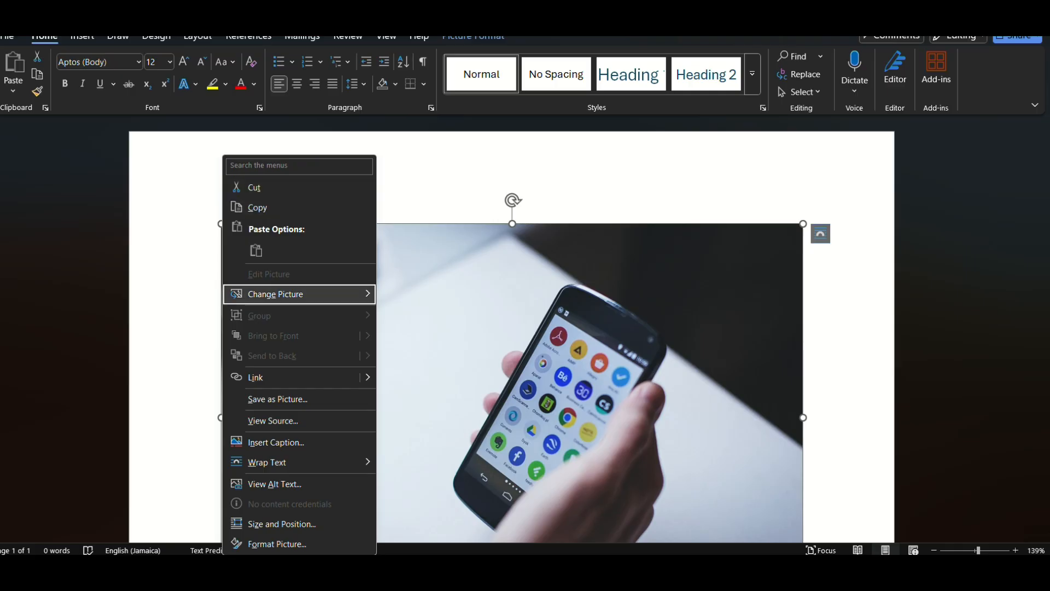
key("Down")
key("Down")
key("Down")
key("Down")
key("Down")
key("Down")
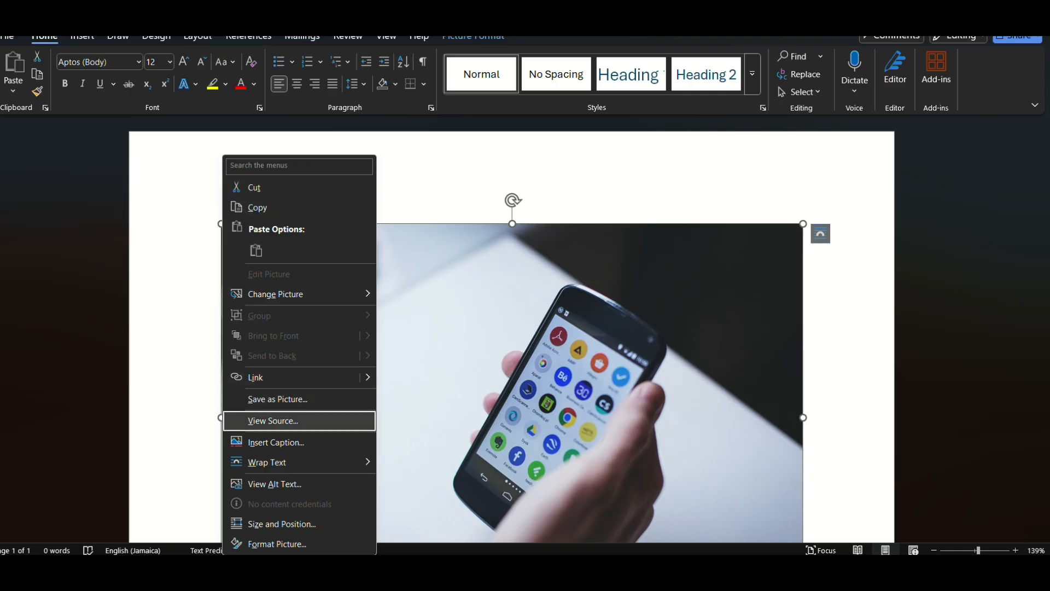
key("Down")
key("Down")
key("Down")
key("Down")
key("Up")
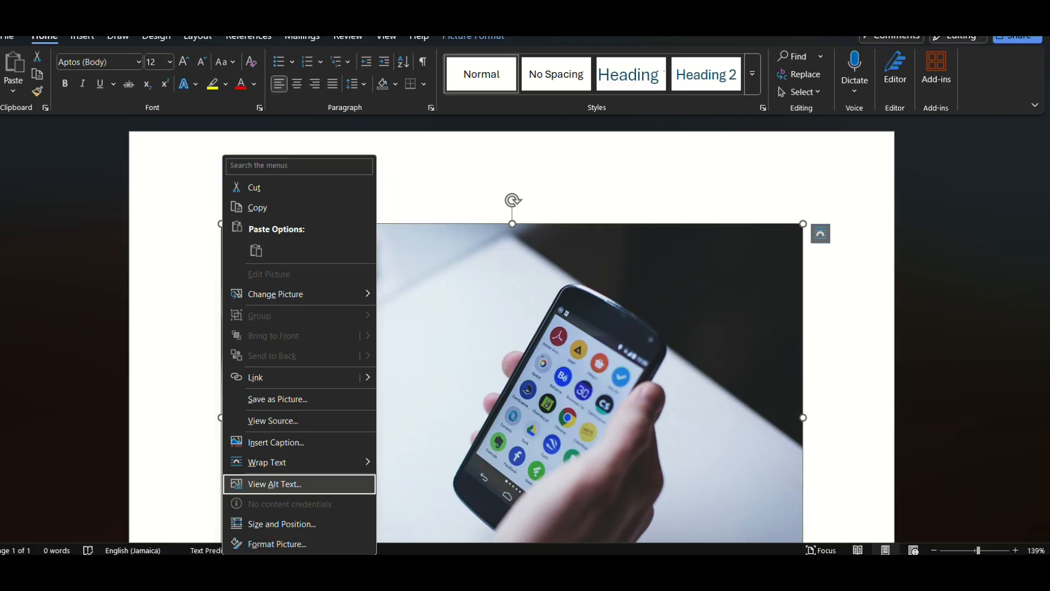
key("Return")
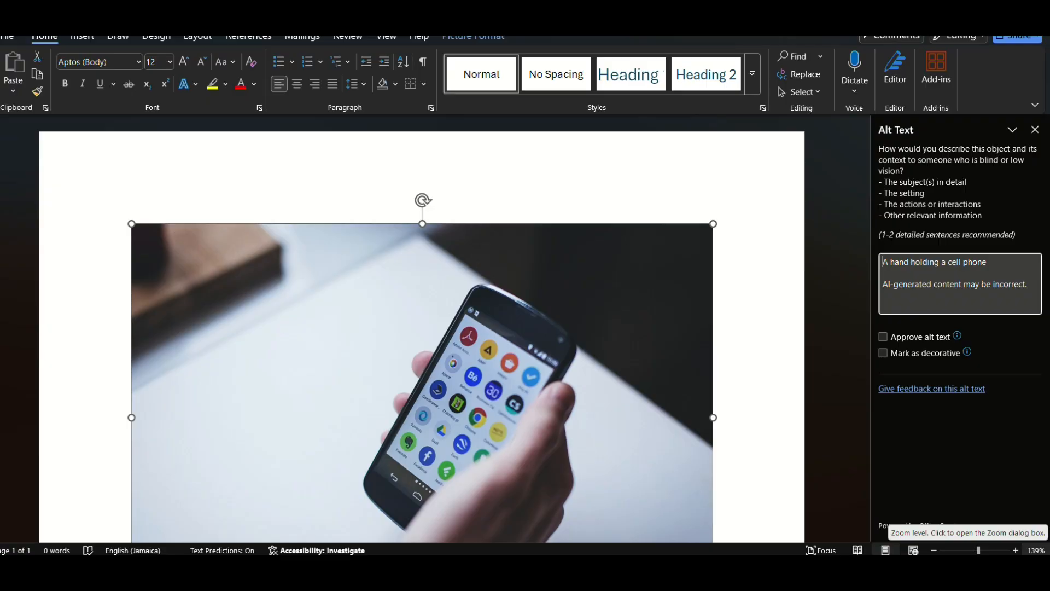
key("ctrl+a")
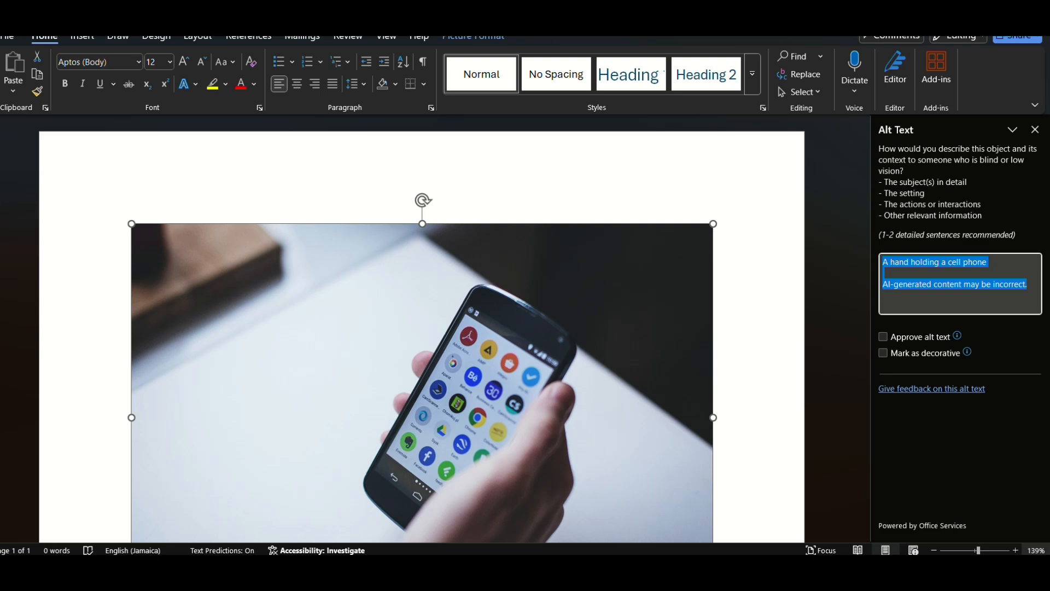
key("Tab")
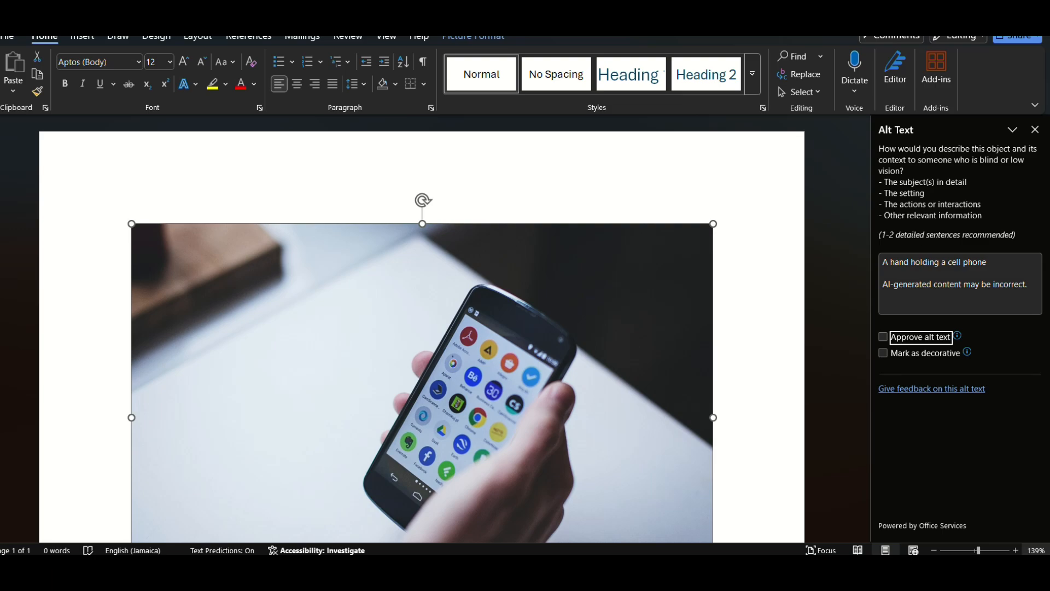
key("shift+Tab")
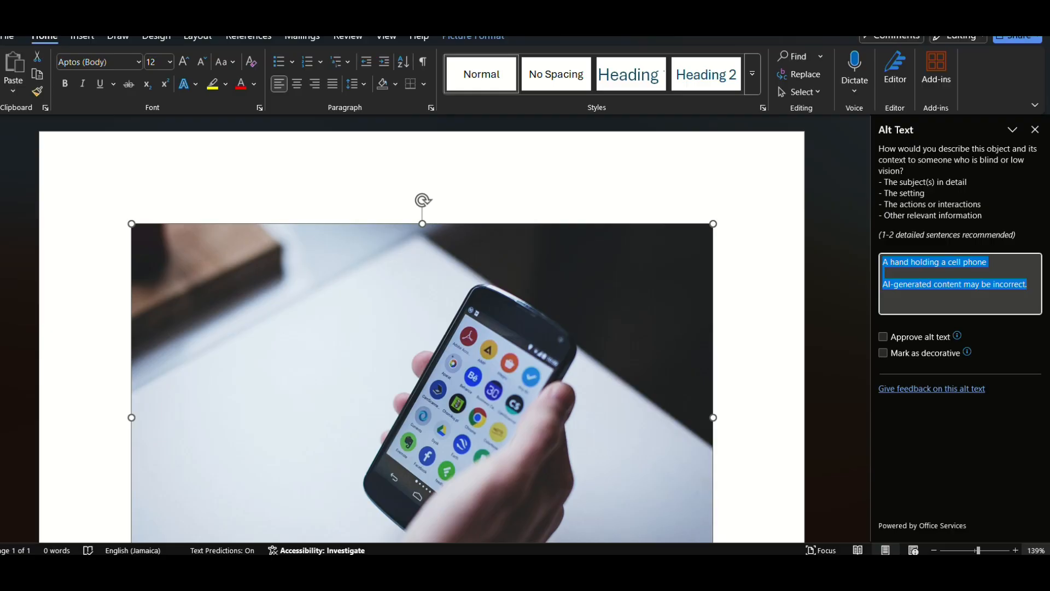
type("cell ")
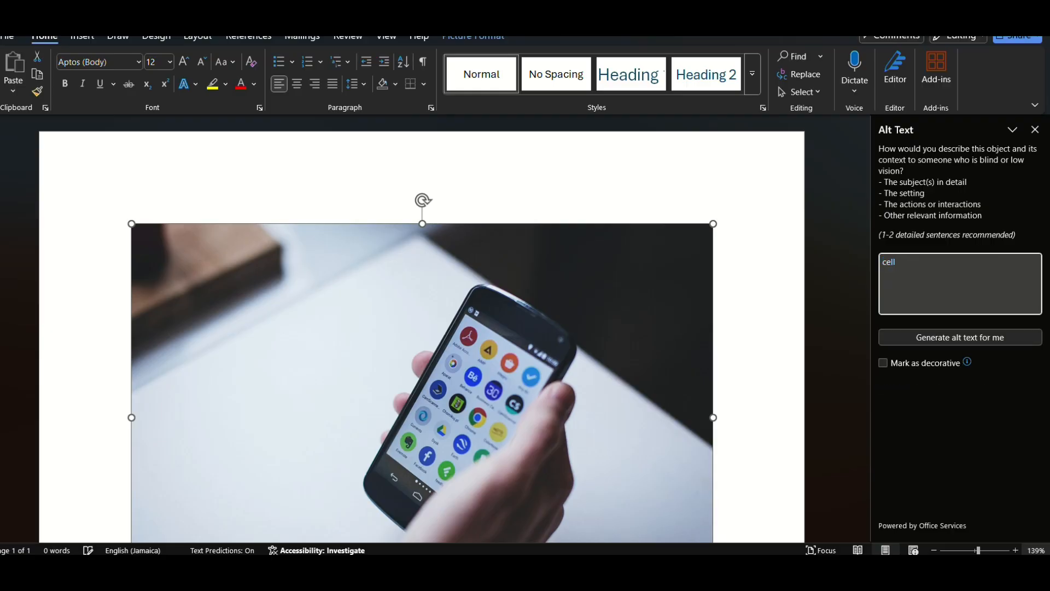
type("phone")
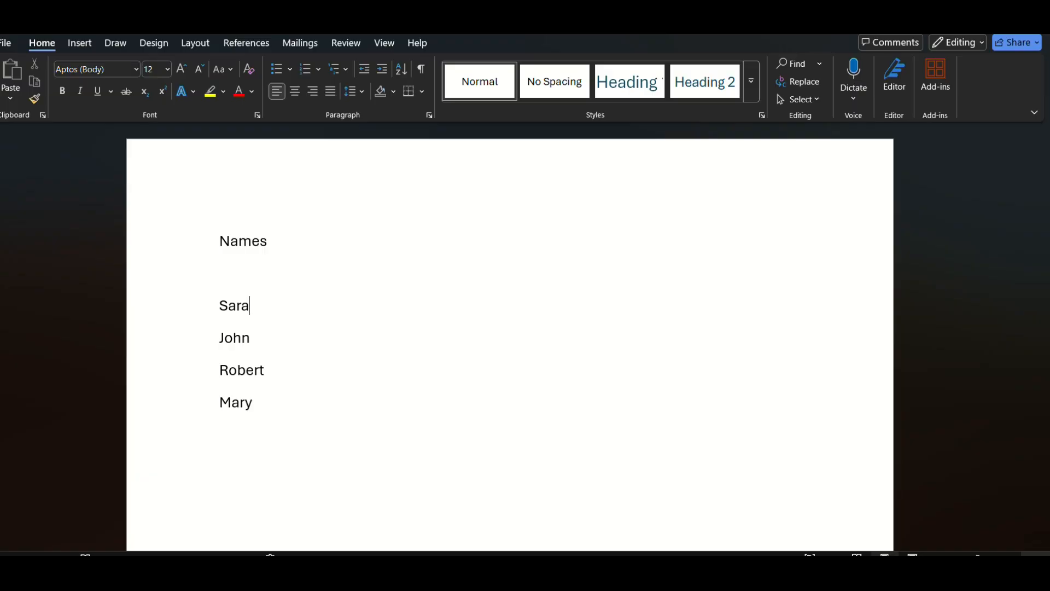
- Turn the four lines beneath the Names heading into a bulleted list with solid round bullets
left_click(219, 305)
key("shift+Down")
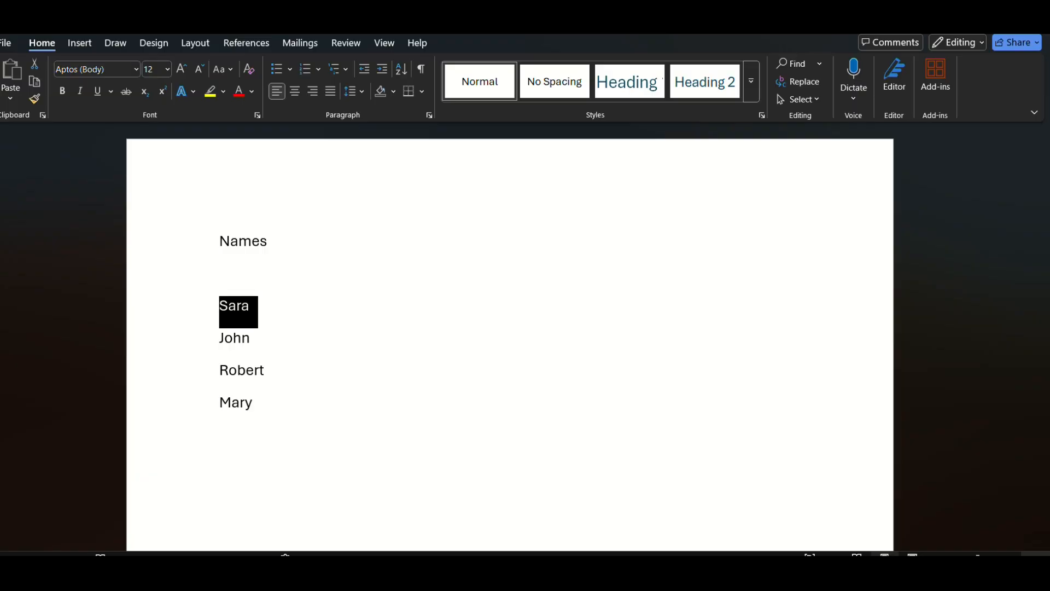
key("shift+Down")
key("shift+Down")
key("shift+Down")
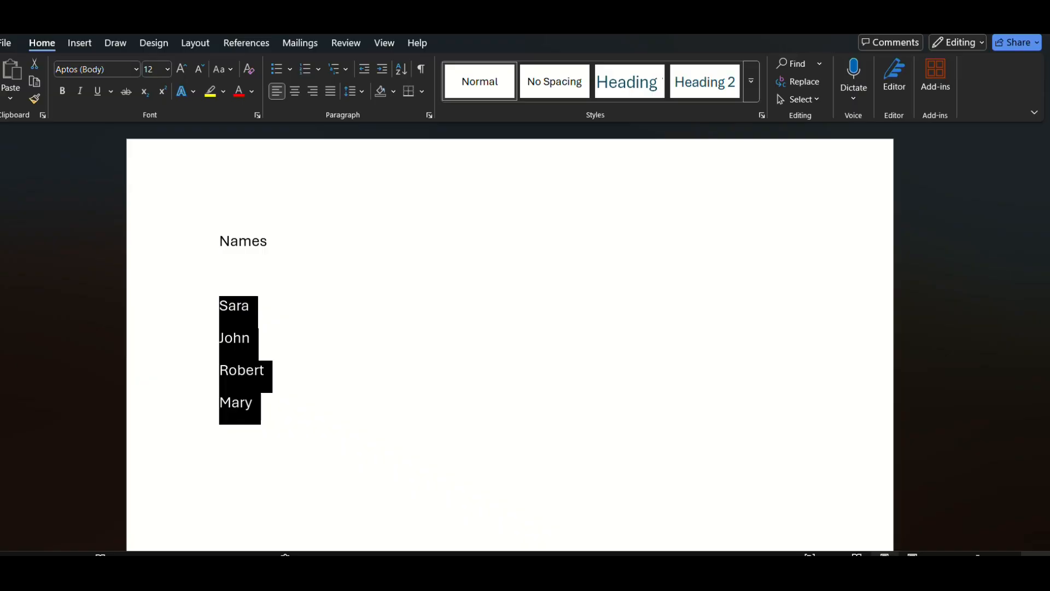
key("alt")
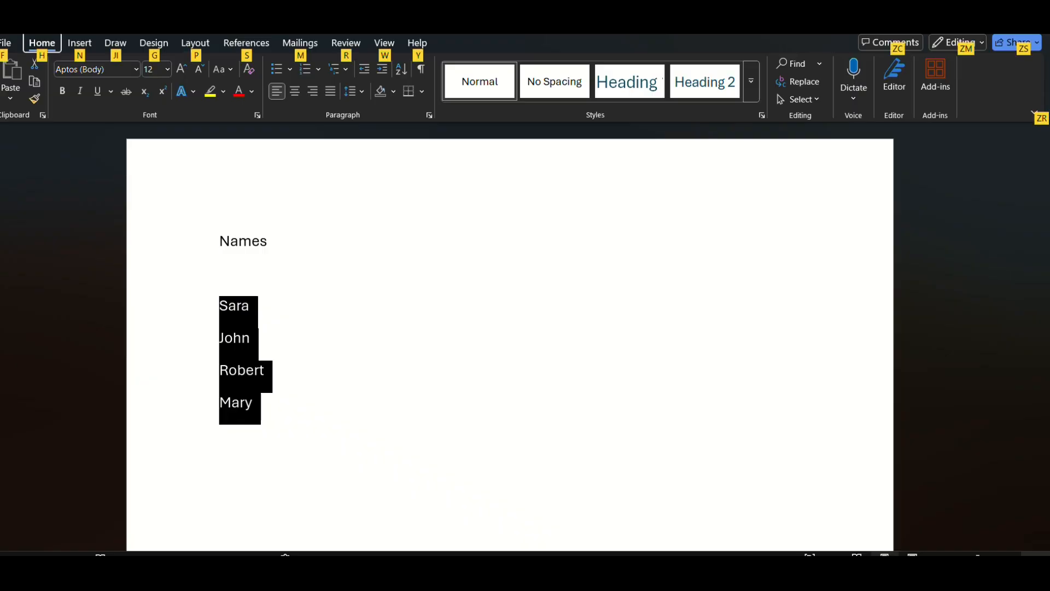
key("h")
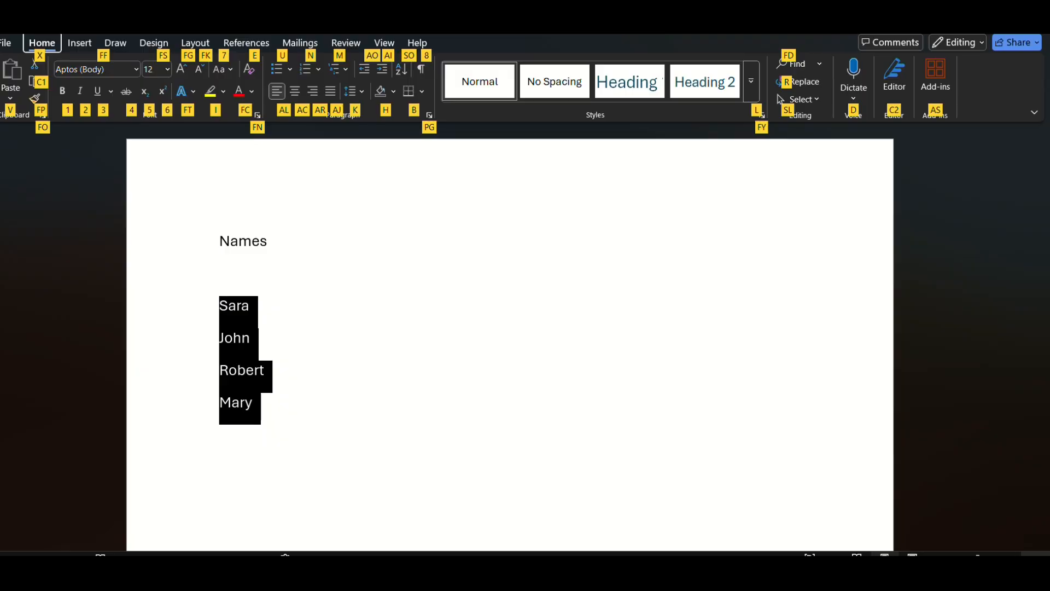
key("s")
key("u")
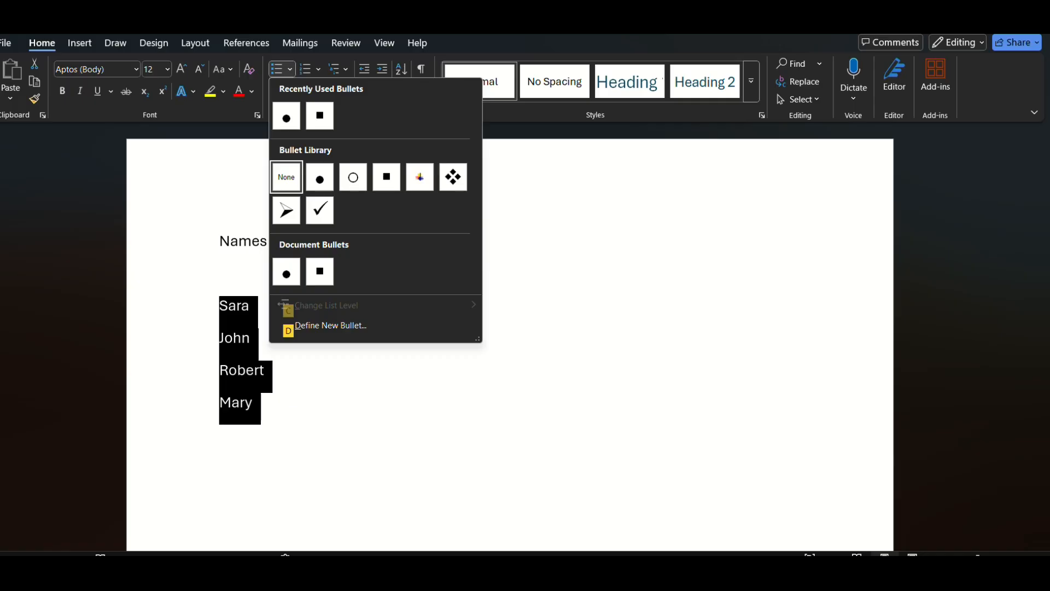
key("Right")
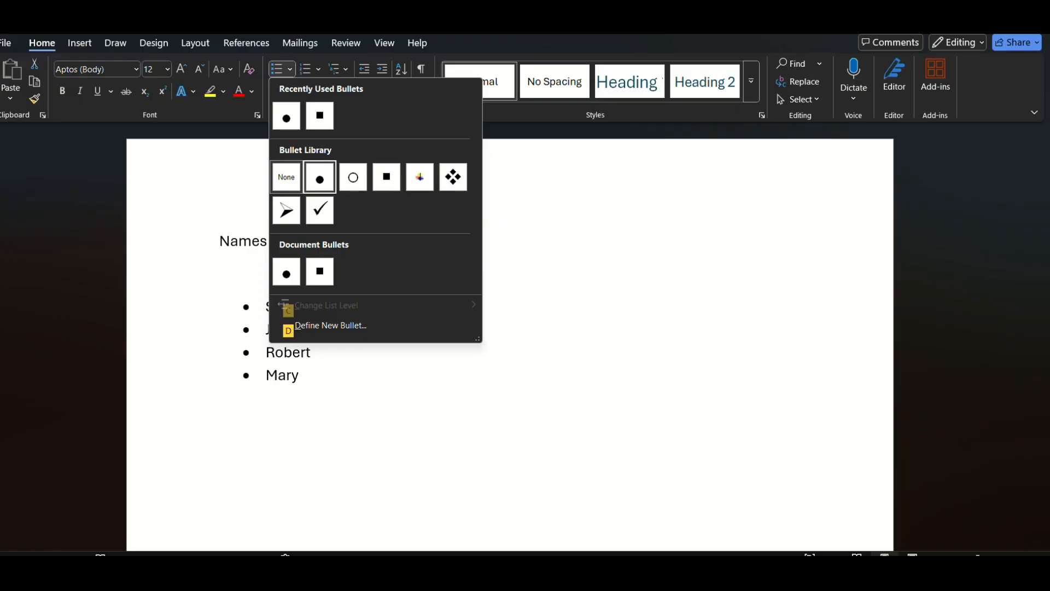
key("Right")
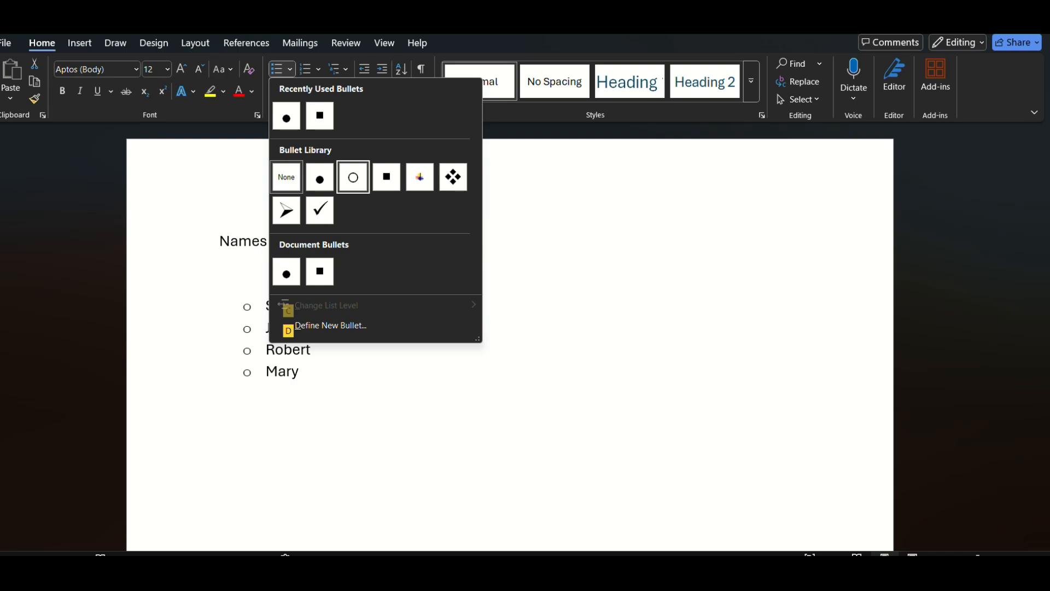
key("Left")
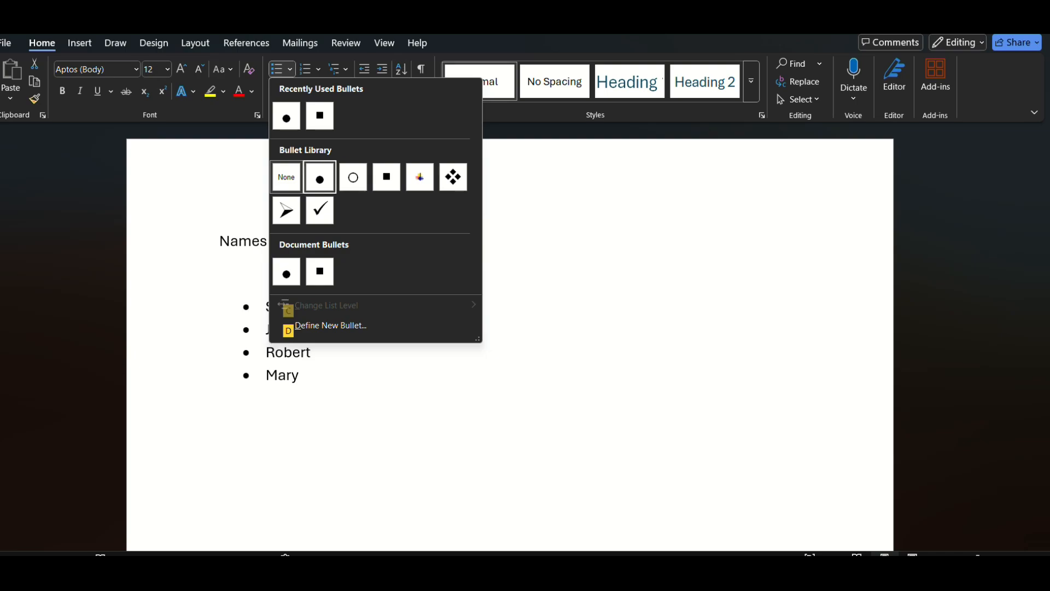
key("Return")
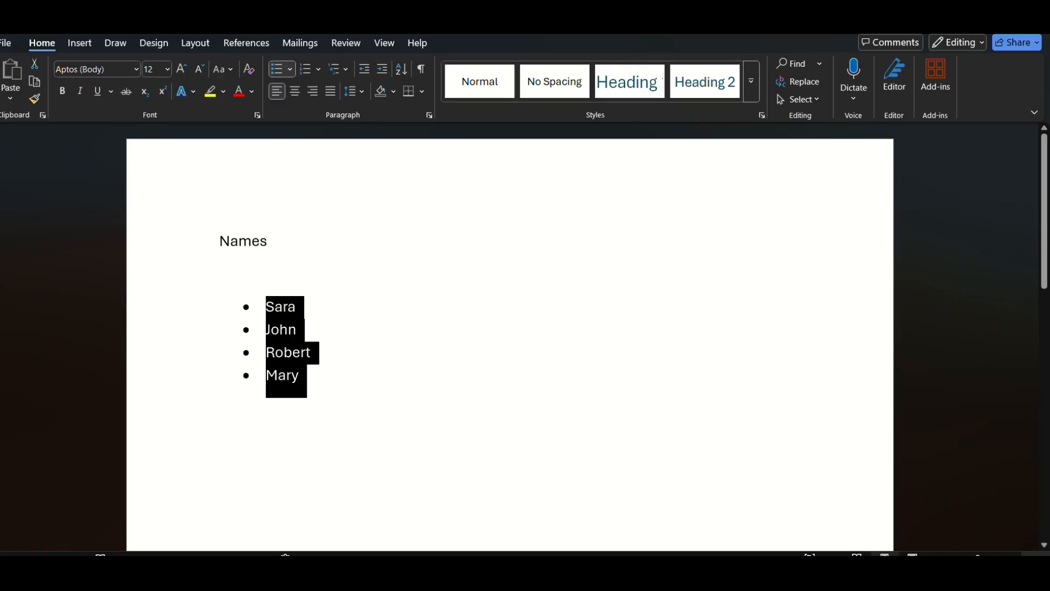
left_click(219, 273)
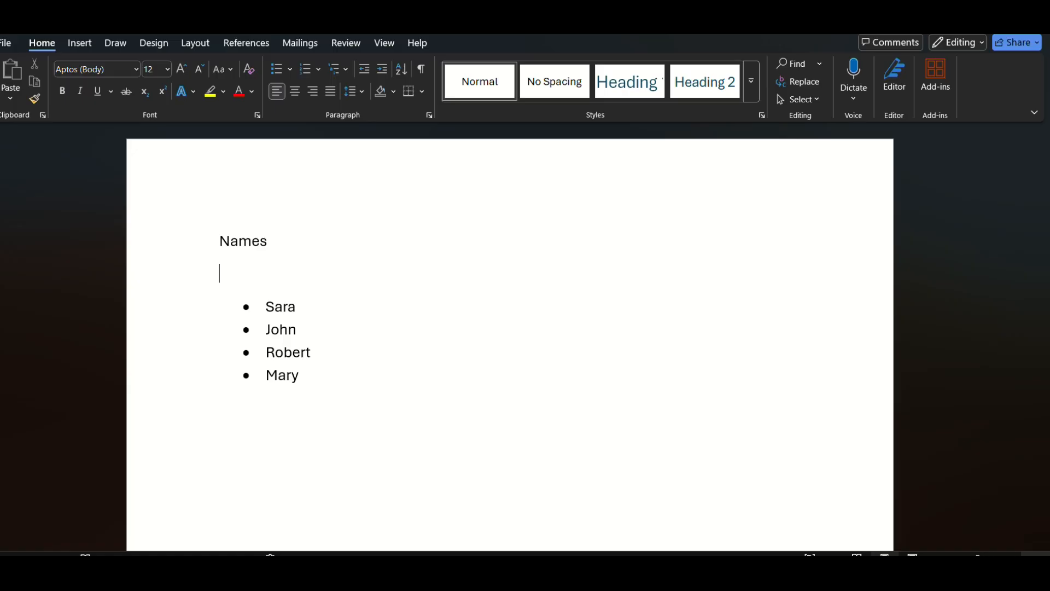
left_click(266, 307)
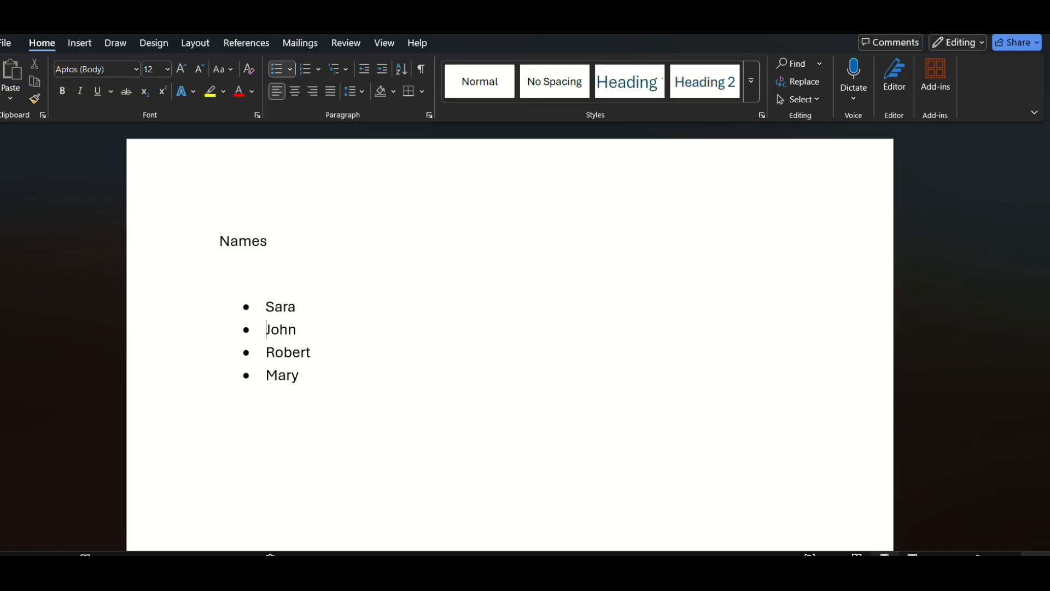
left_click(265, 351)
left_click(266, 375)
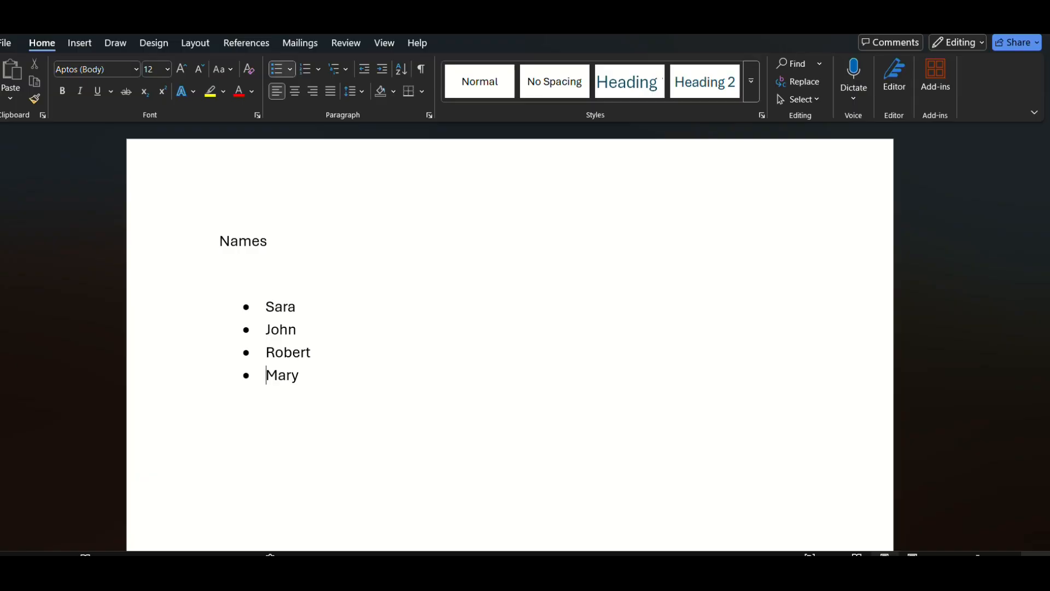